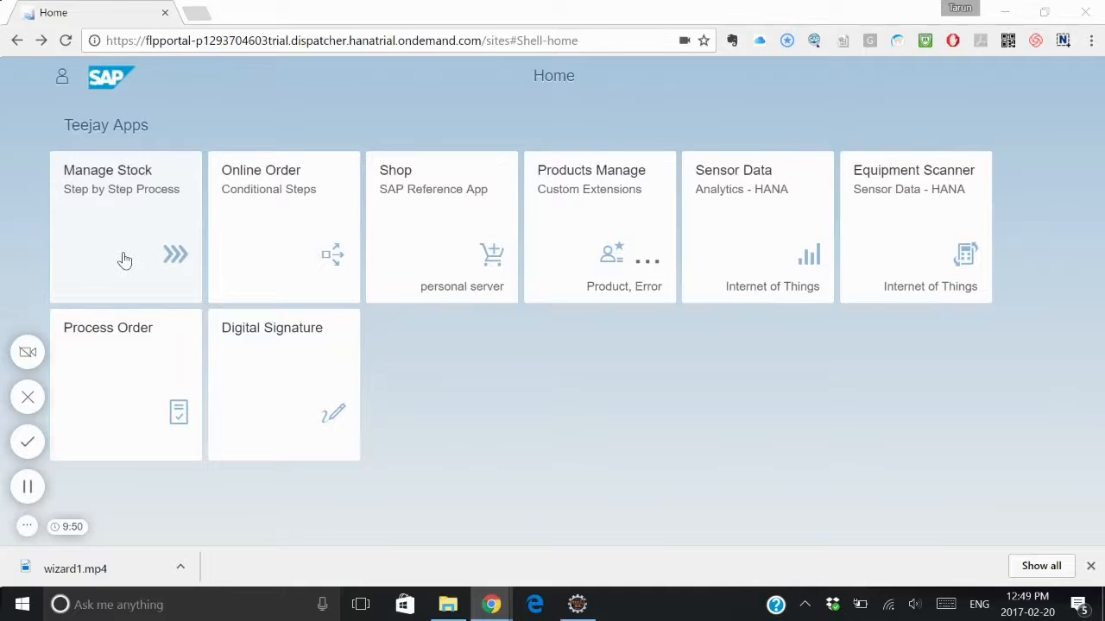
# Step: Open the Manage Stock app, choose Mobile as the product type and continue to the product information step
pyautogui.click(123, 256)
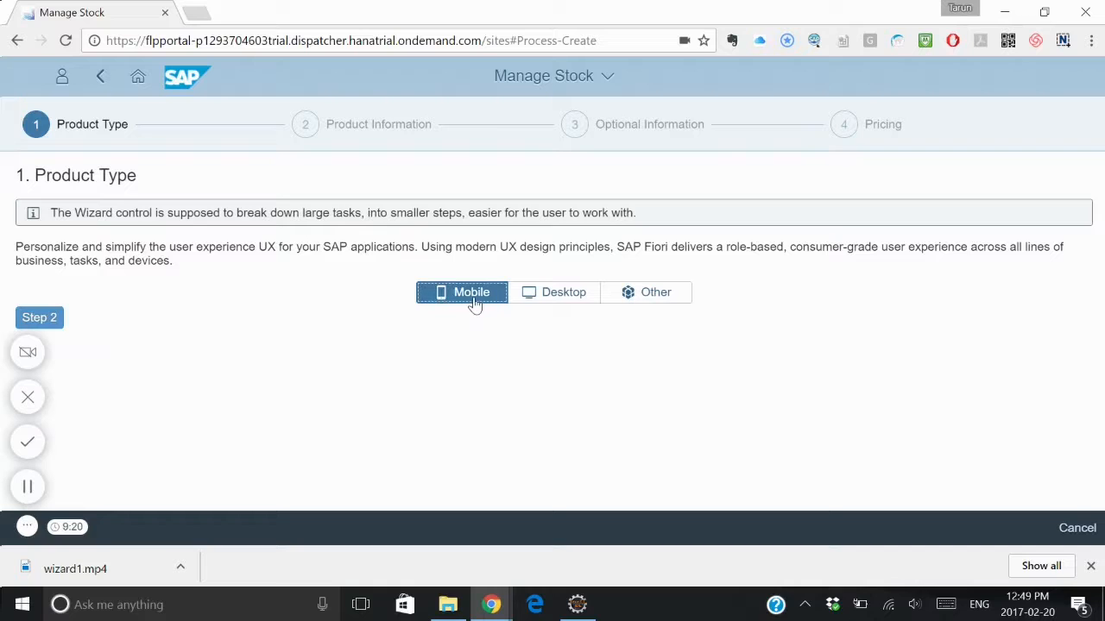
pyautogui.click(474, 303)
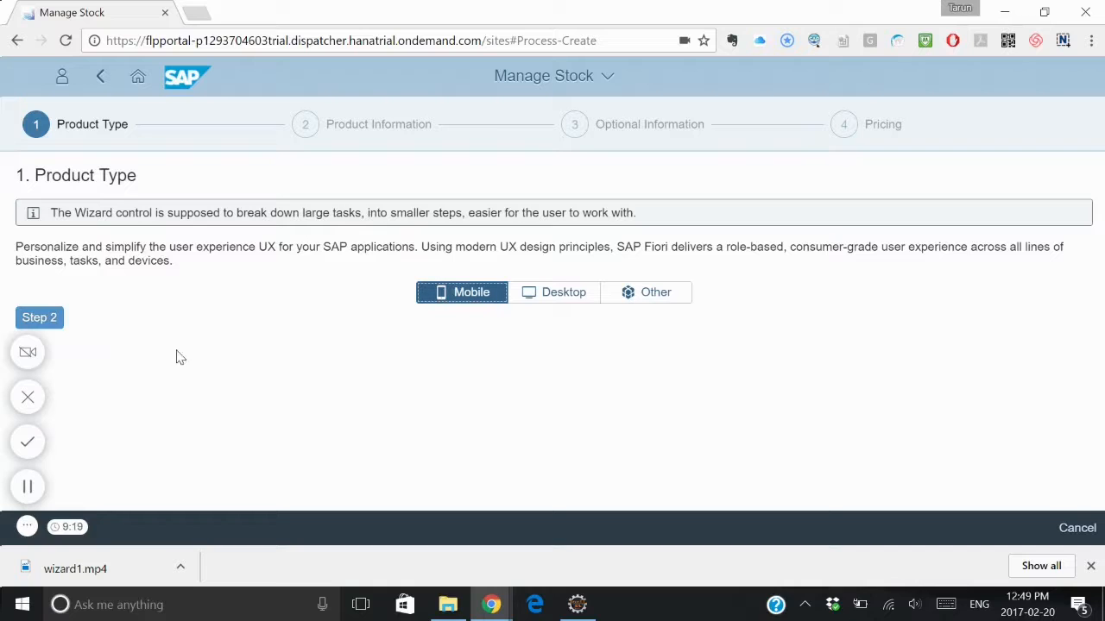
pyautogui.click(54, 323)
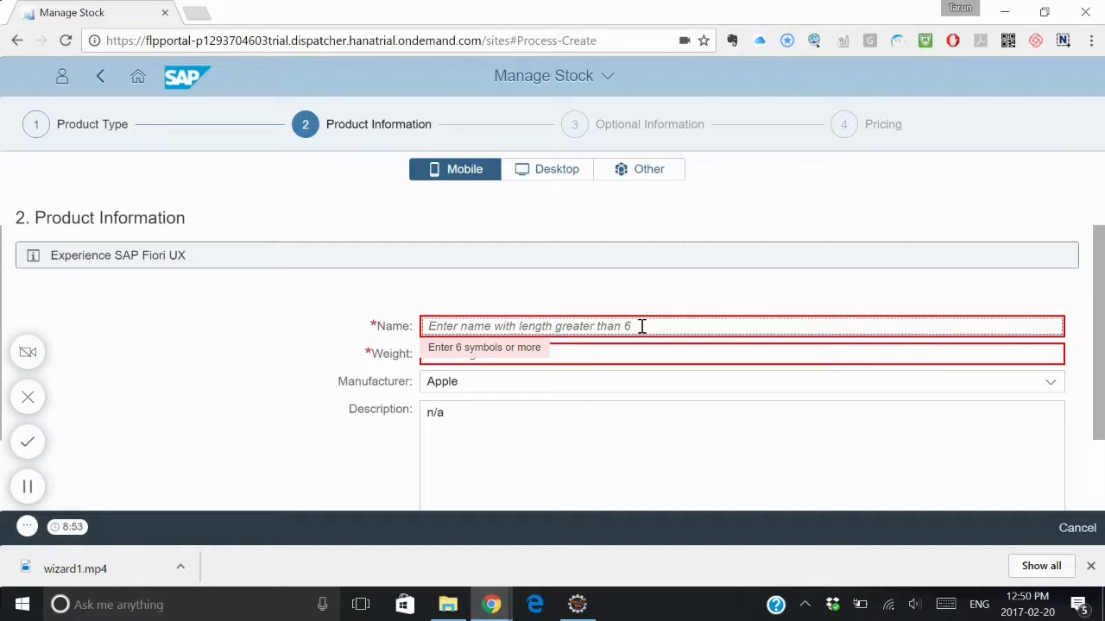
# Step: Enter hhhhhh as the product name and 67 as the weight, and continue to the optional information step
pyautogui.write('hhhhhh')
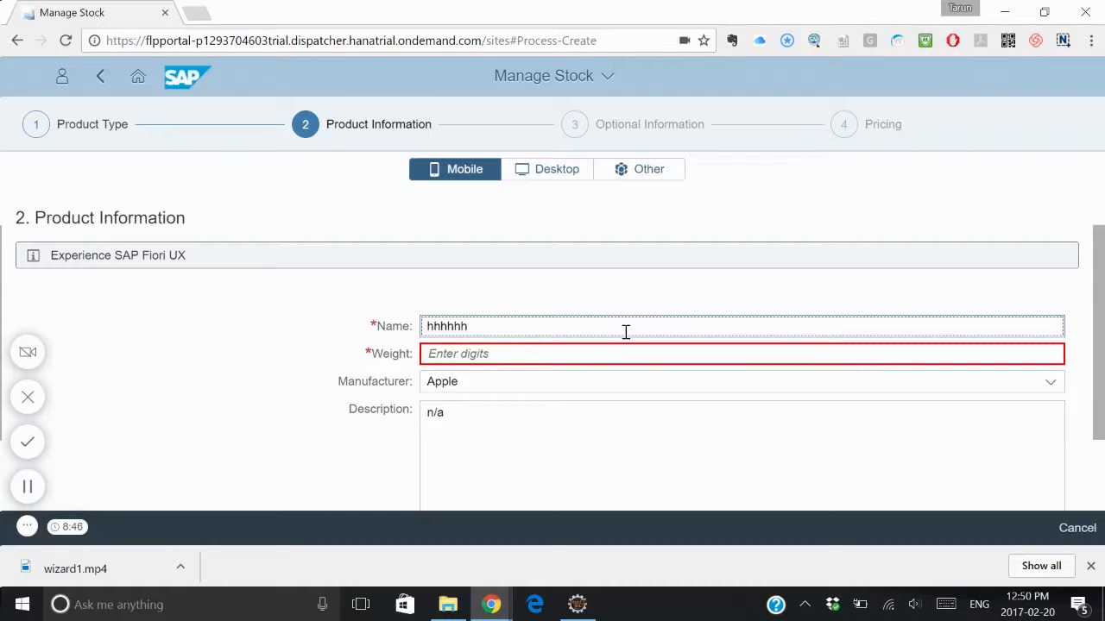
pyautogui.click(507, 357)
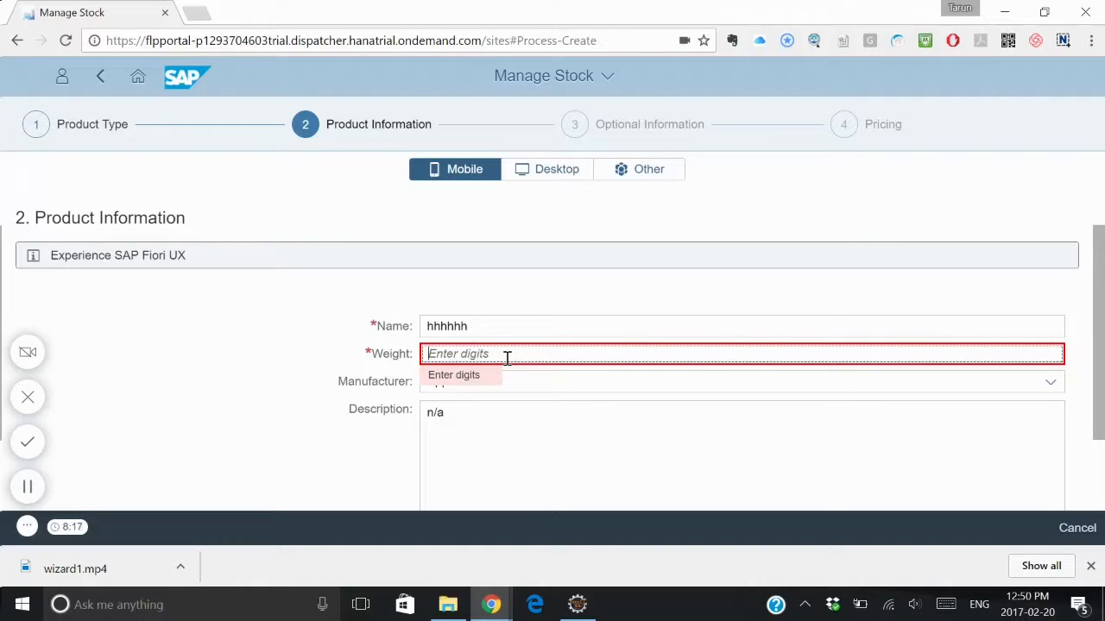
pyautogui.write('6')
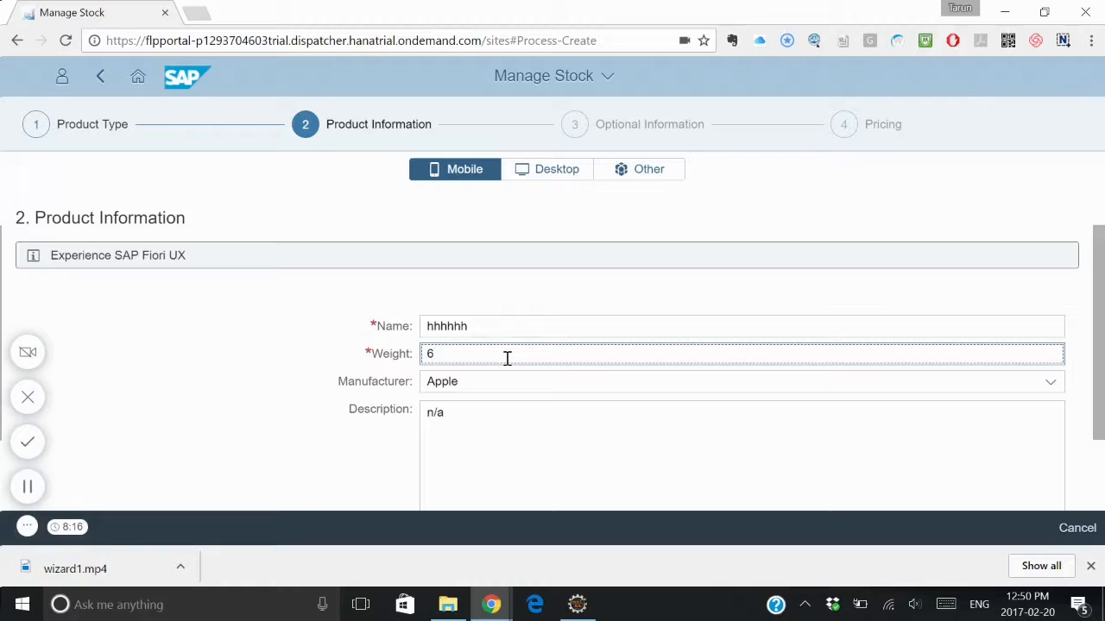
pyautogui.write('7')
pyautogui.moveTo(1098, 271); pyautogui.dragTo(1100, 327)
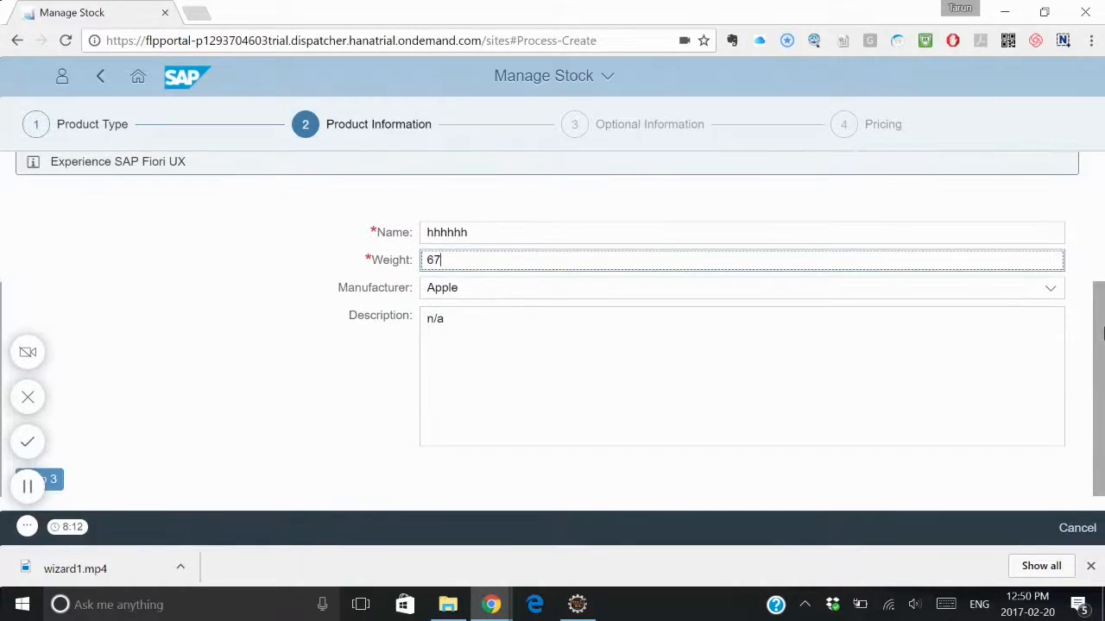
pyautogui.click(28, 494)
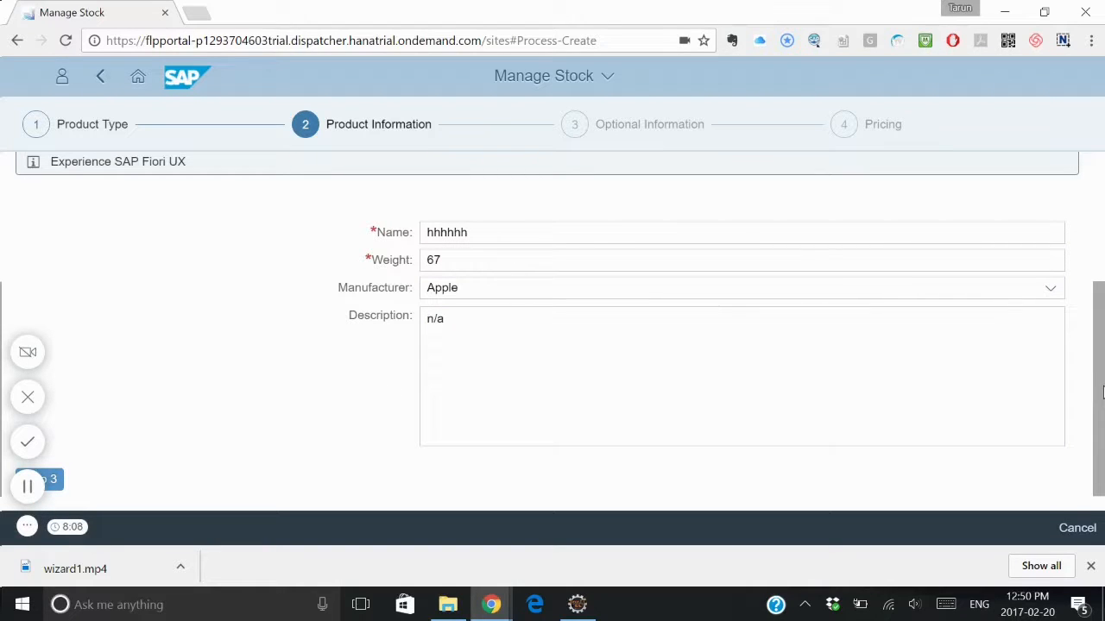
pyautogui.moveTo(1102, 383); pyautogui.dragTo(1103, 408)
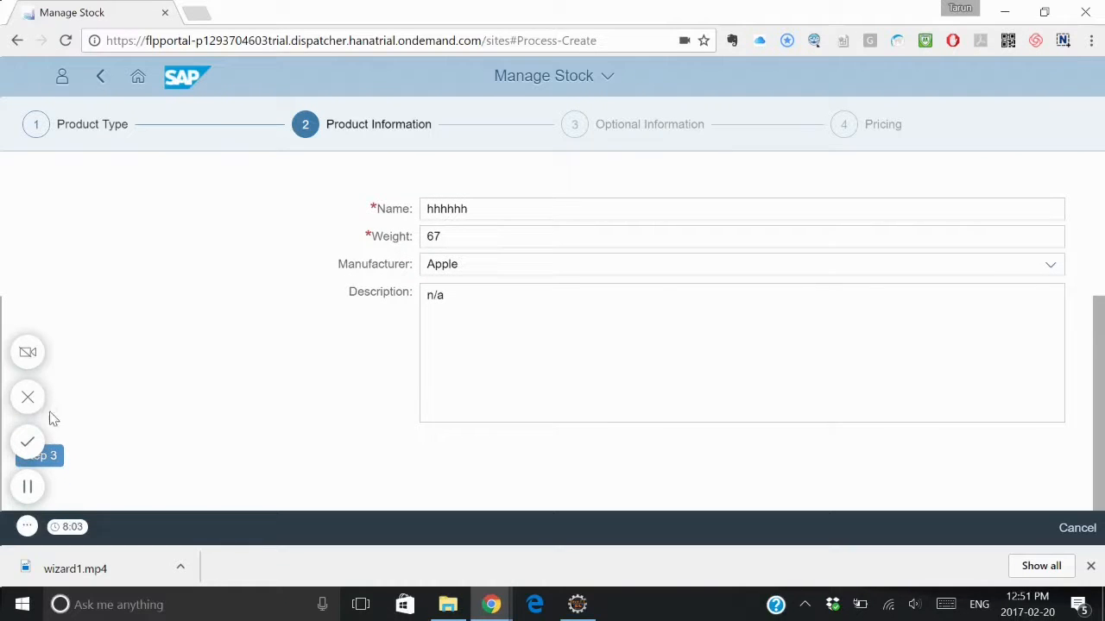
pyautogui.click(27, 527)
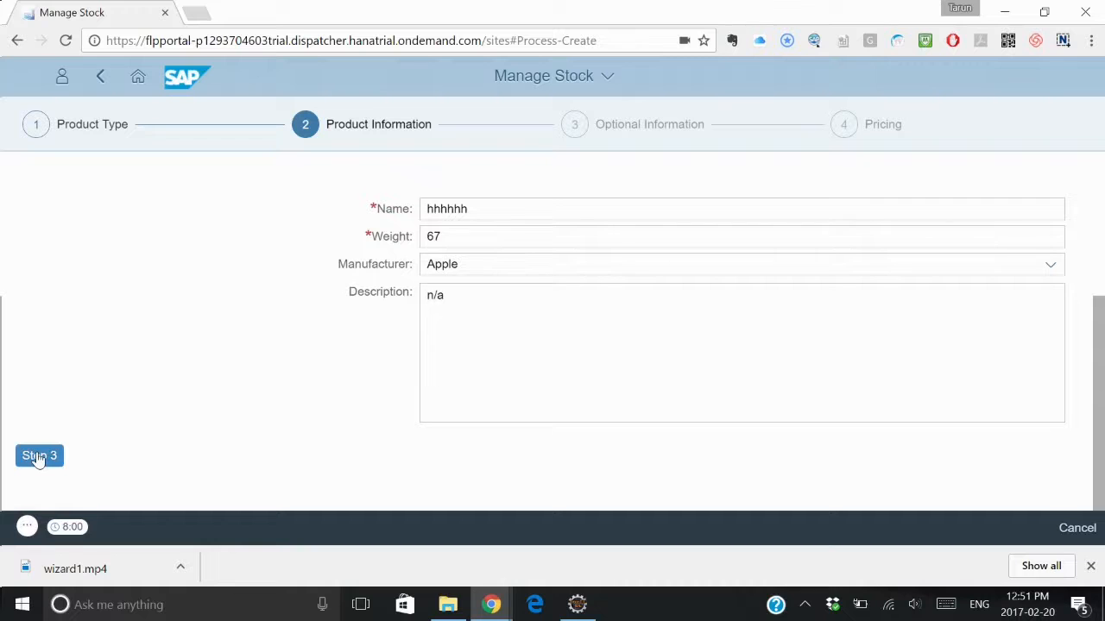
pyautogui.click(37, 456)
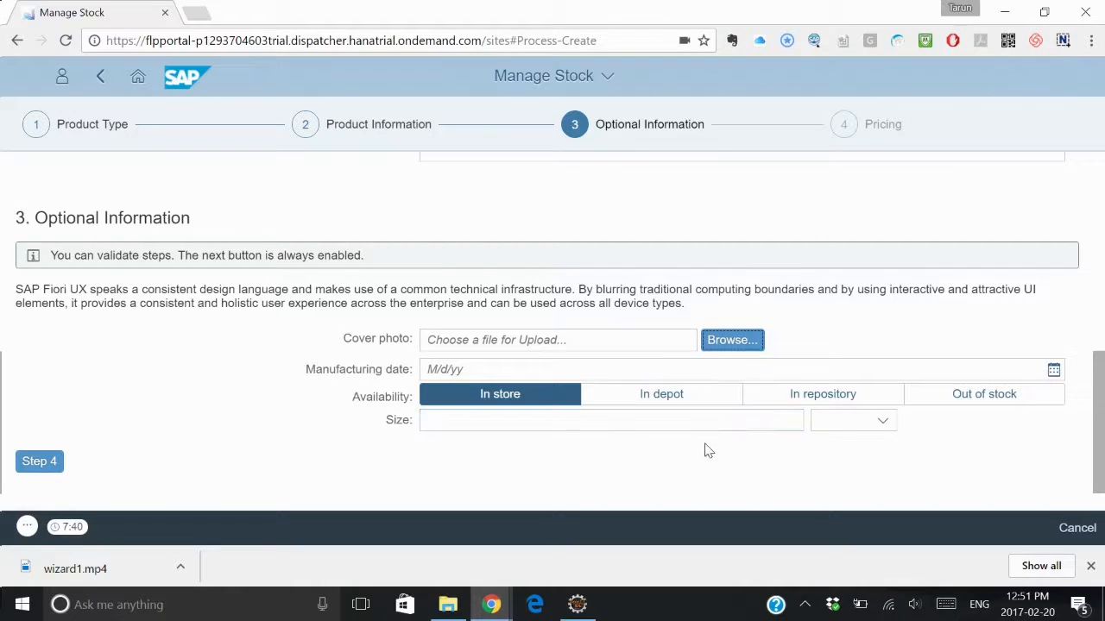
# Step: Advance through the optional information and pricing steps without filling them in, and open the review summary
pyautogui.click(37, 464)
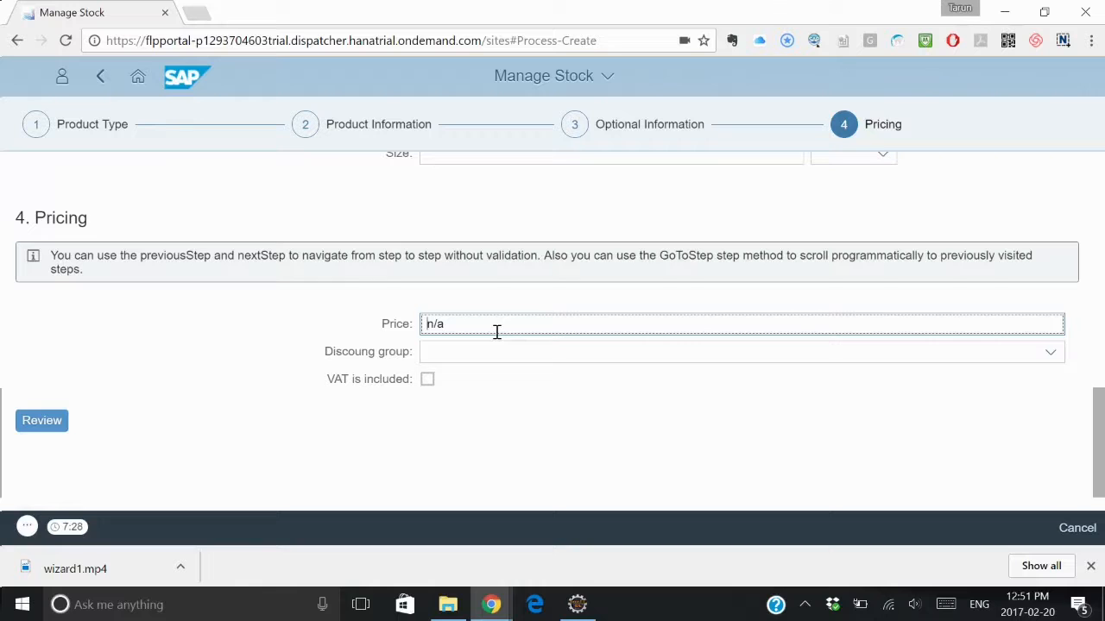
pyautogui.click(49, 427)
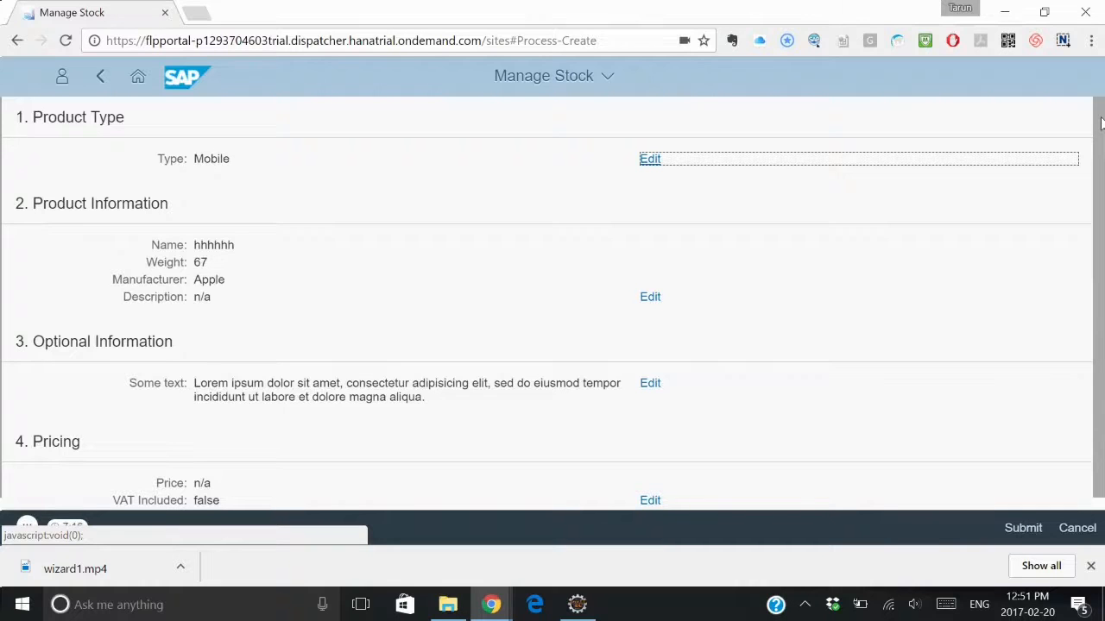
pyautogui.moveTo(1101, 123)
pyautogui.mouseDown()
pyautogui.moveTo(1100, 164)
pyautogui.moveTo(1102, 133)
pyautogui.mouseUp()
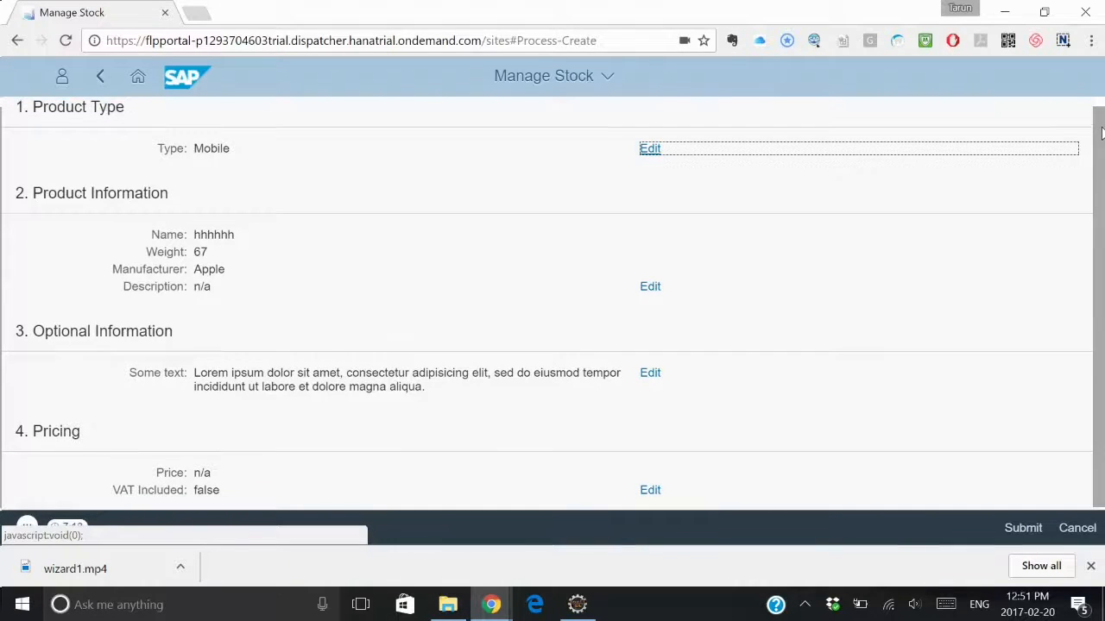
# Step: Return to editing the product information from the review and change the product name to Iphone6
pyautogui.click(649, 292)
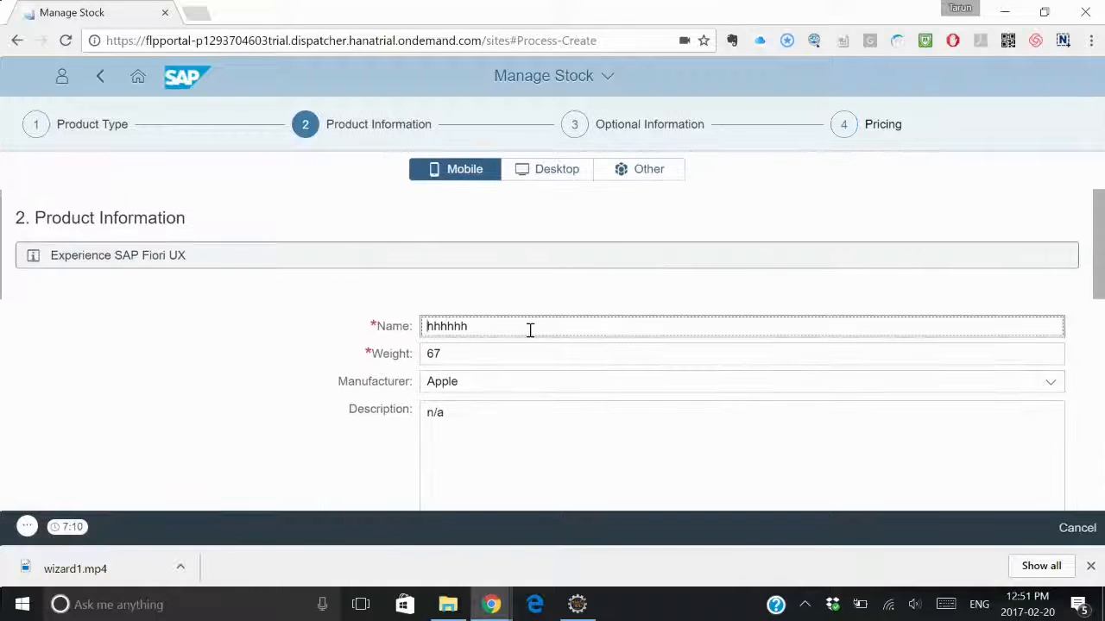
pyautogui.moveTo(530, 326); pyautogui.dragTo(431, 320)
pyautogui.press('BackSpace')
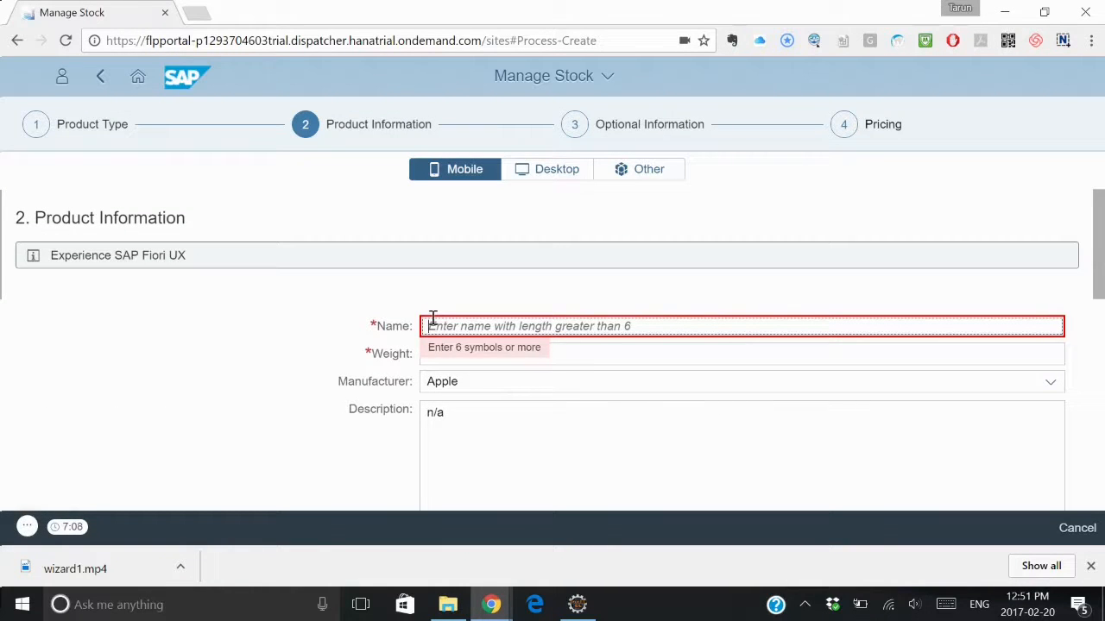
pyautogui.click(657, 314)
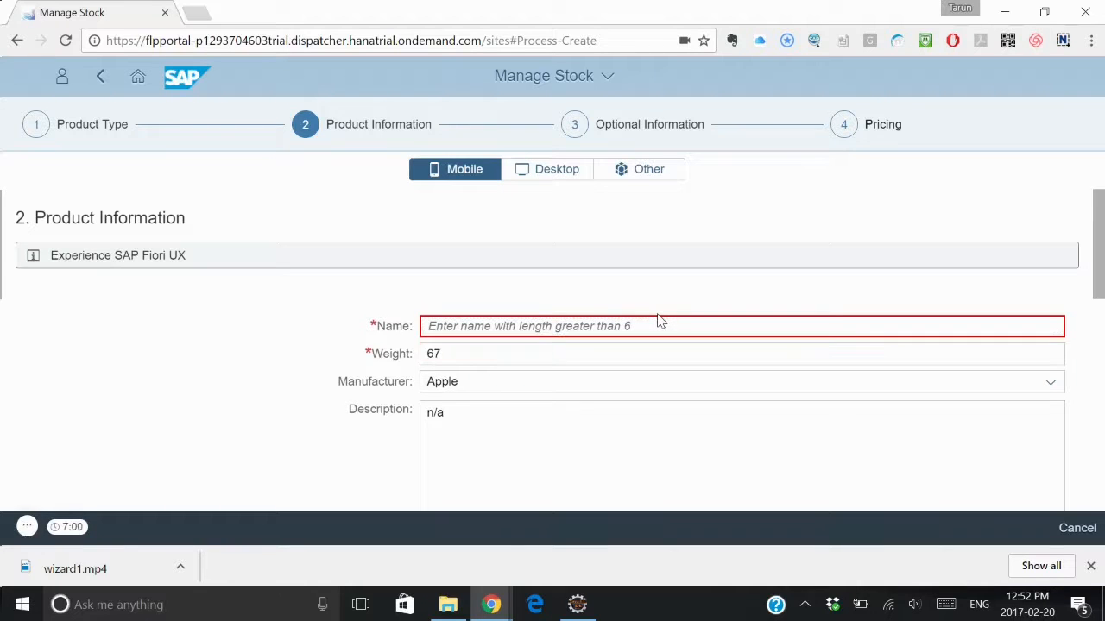
pyautogui.click(625, 324)
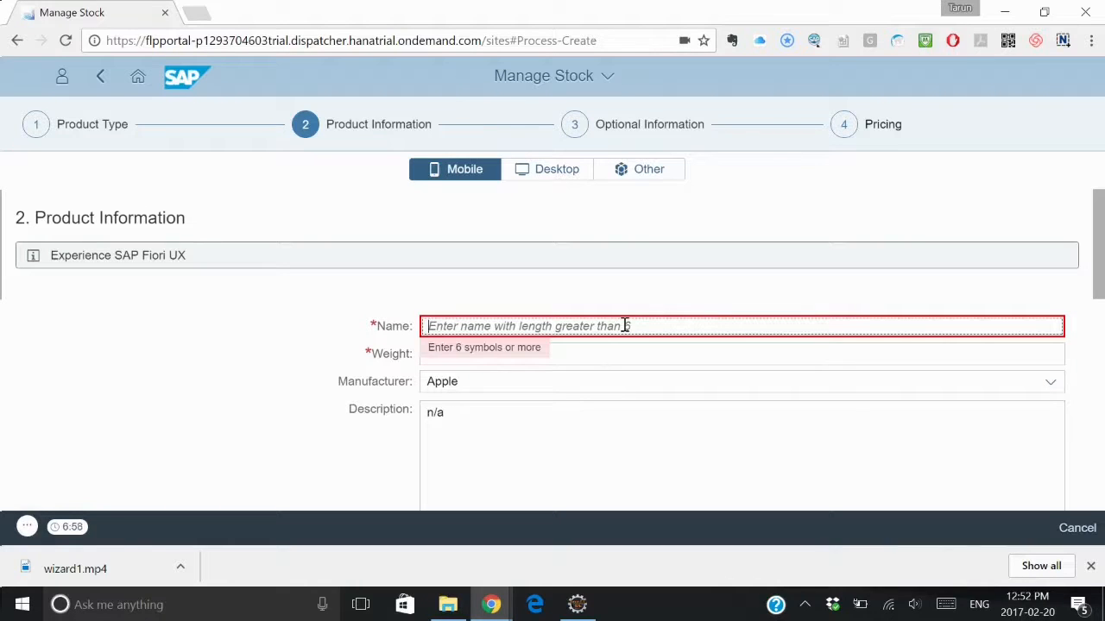
pyautogui.write('T')
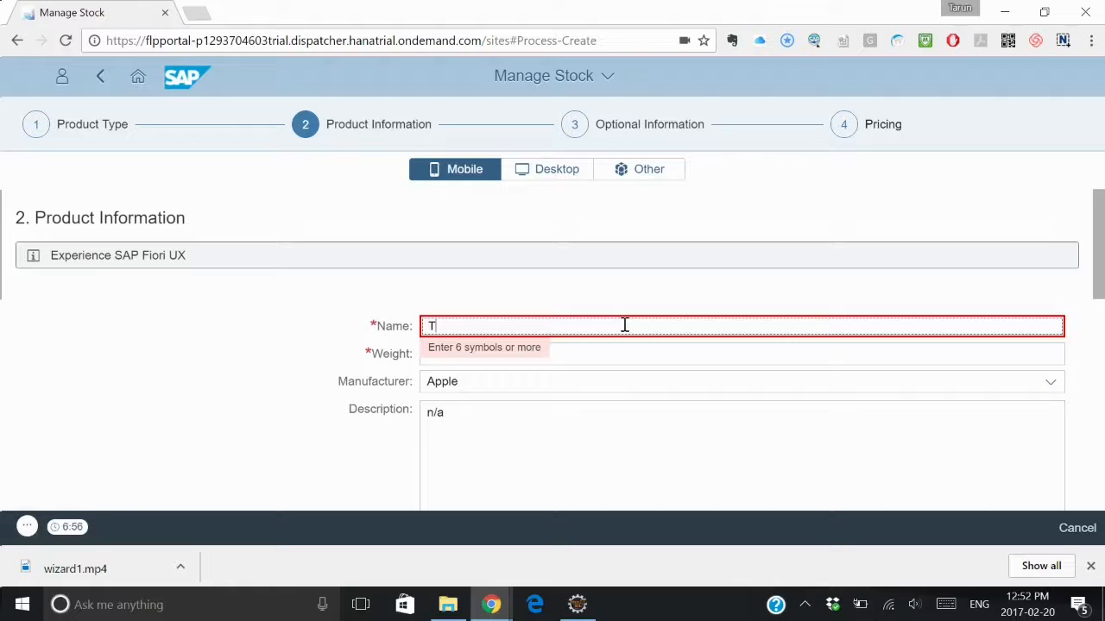
pyautogui.press('BackSpace')
pyautogui.write('Iphone')
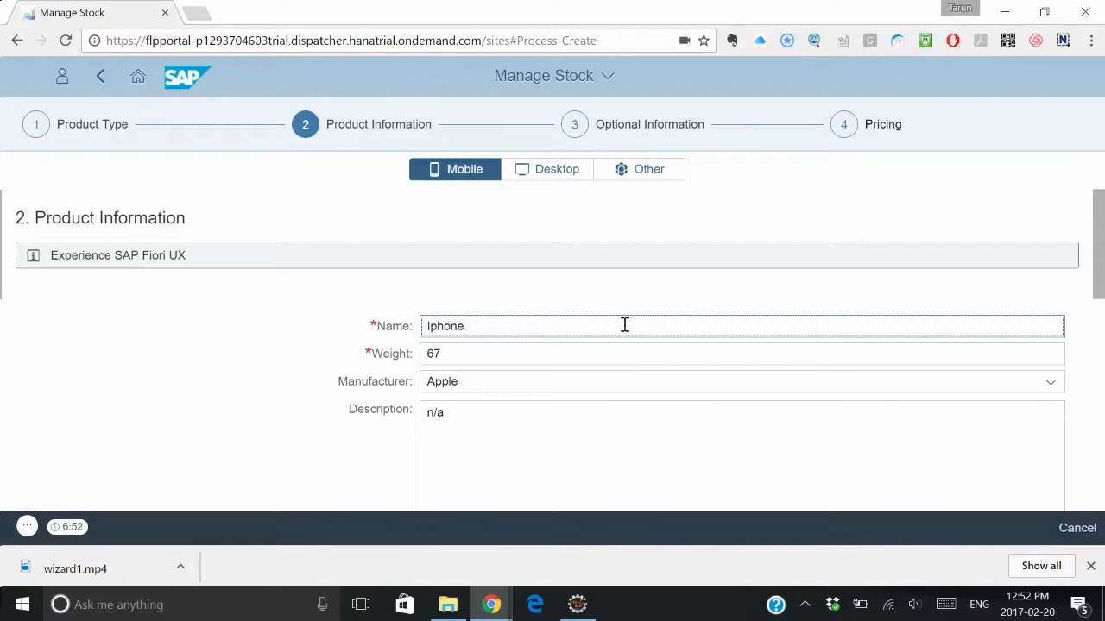
pyautogui.write('5')
pyautogui.write('6')
# Step: Look through the wizard's steps using its progress navigation, from product type and product information to optional information and pricing
pyautogui.moveTo(1102, 263); pyautogui.dragTo(1102, 469)
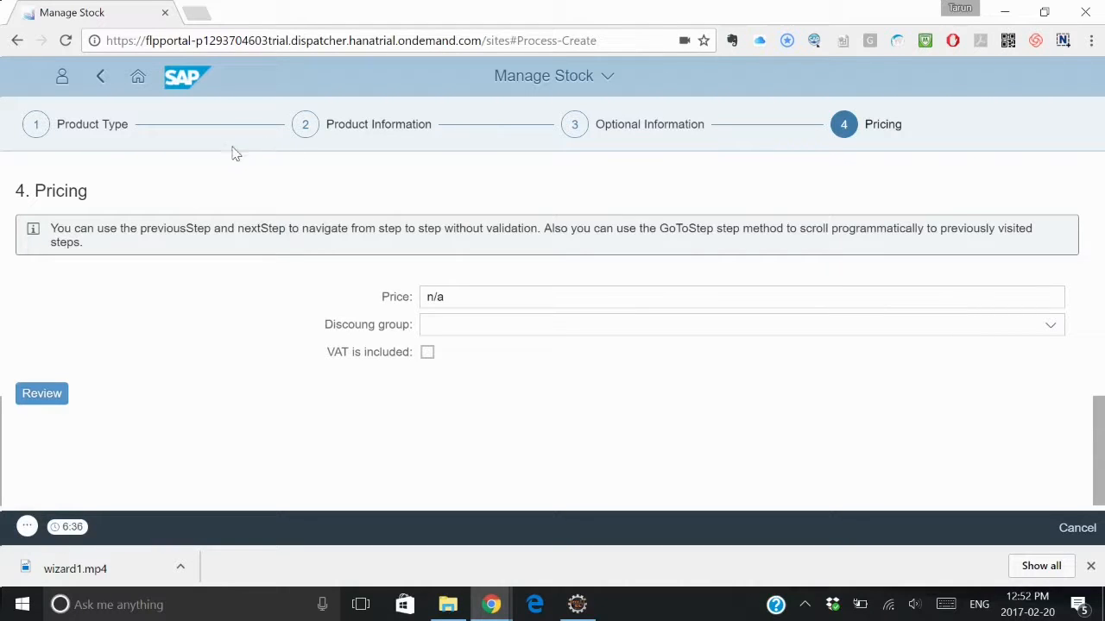
pyautogui.click(33, 128)
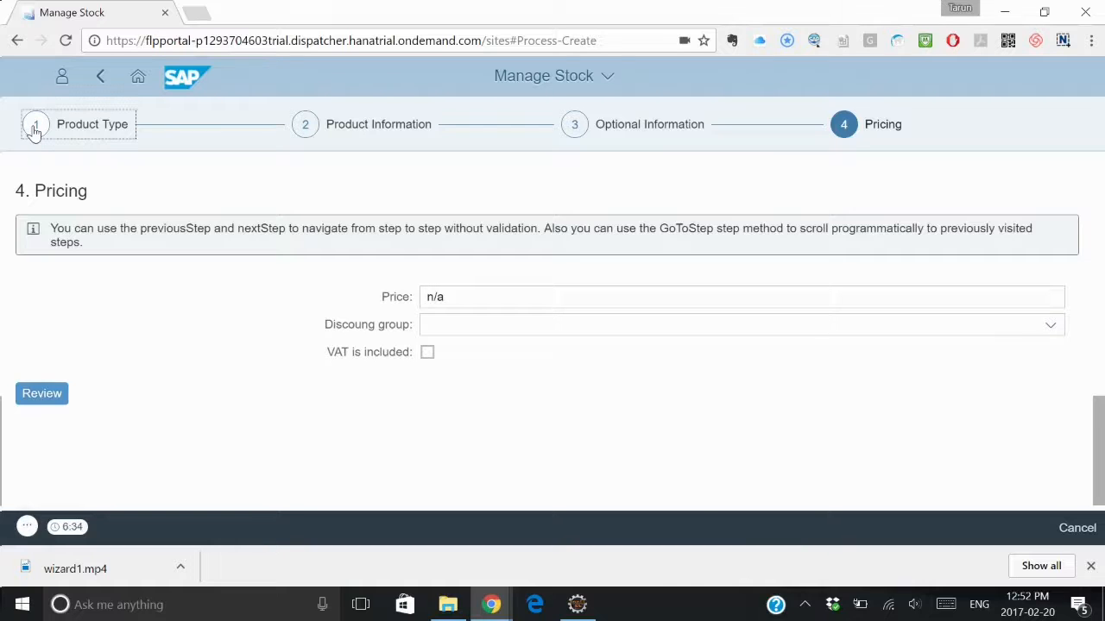
pyautogui.click(311, 126)
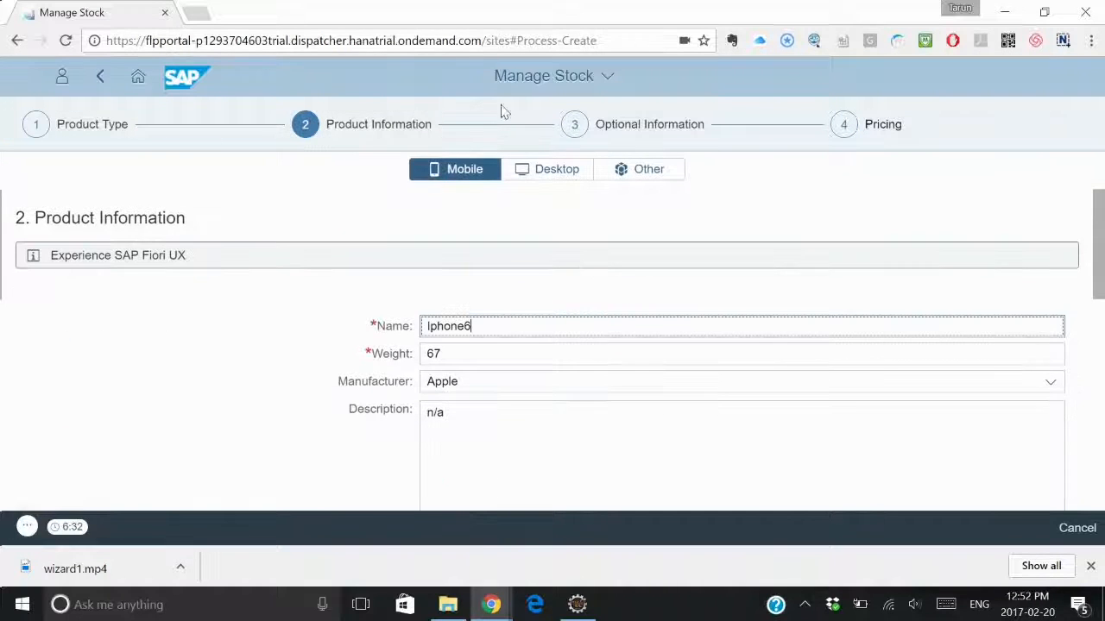
pyautogui.click(587, 131)
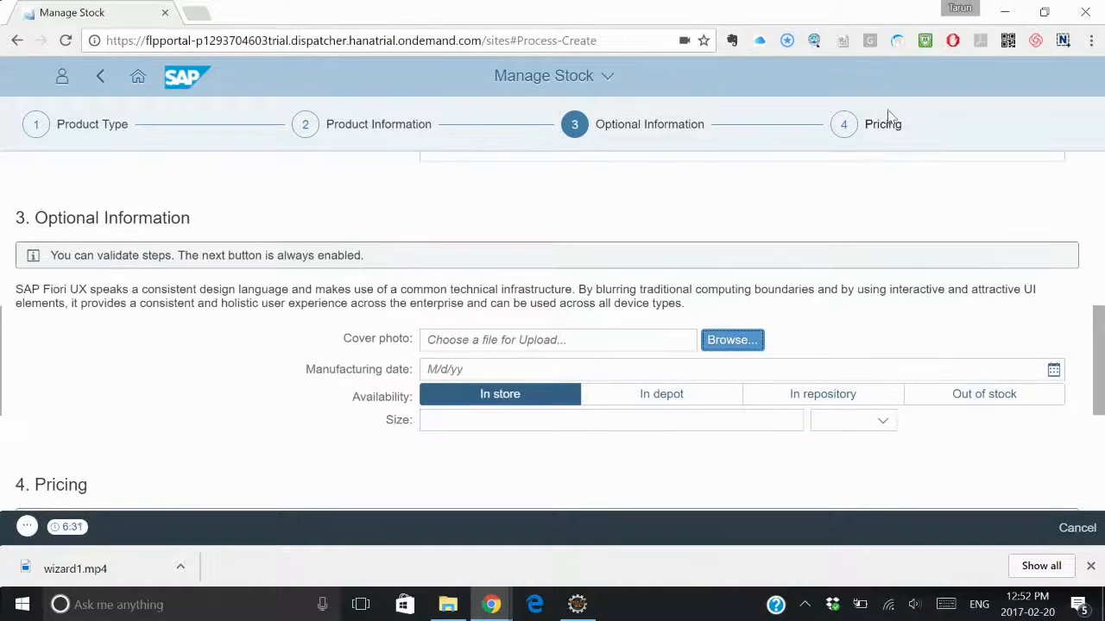
pyautogui.click(846, 127)
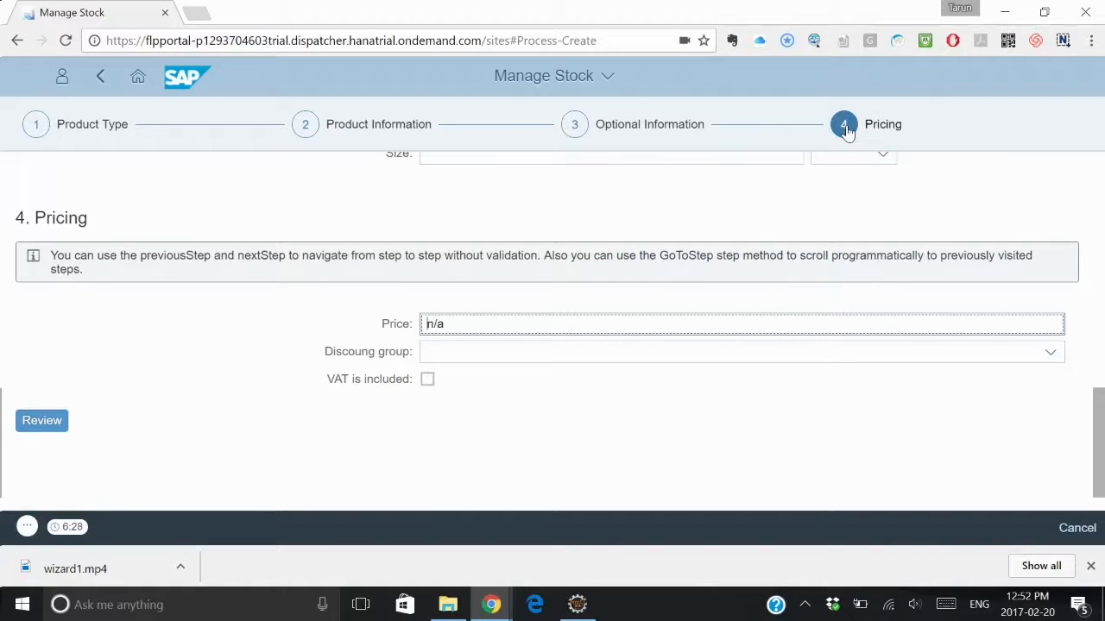
# Step: Open the review summary again, submit the product report and confirm the submission
pyautogui.click(40, 418)
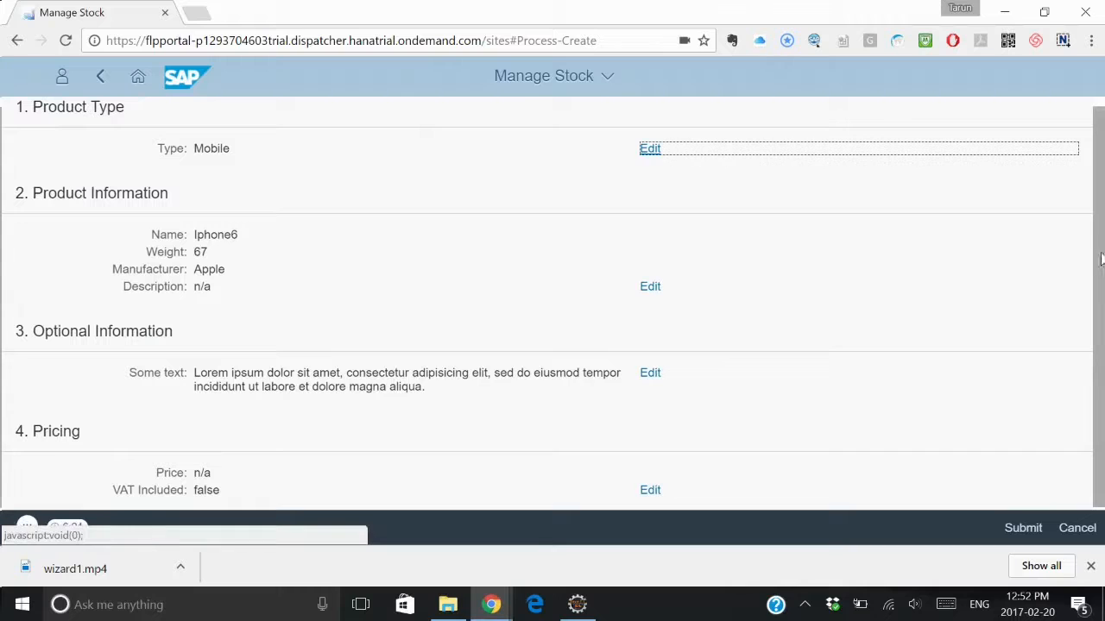
pyautogui.scroll(-1, 1098, 261)
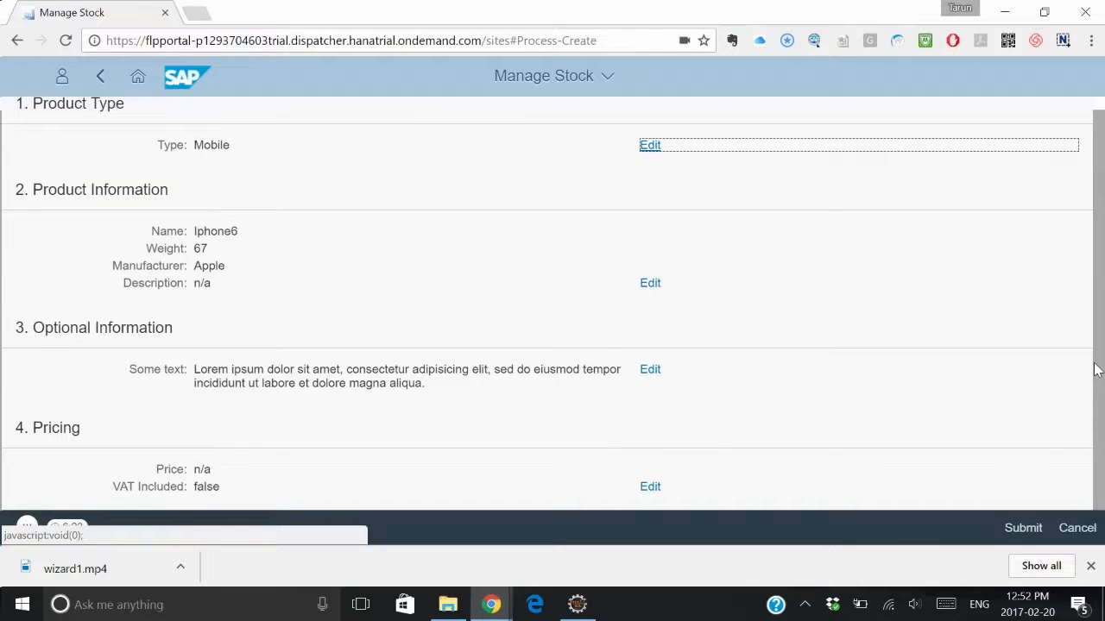
pyautogui.click(1010, 525)
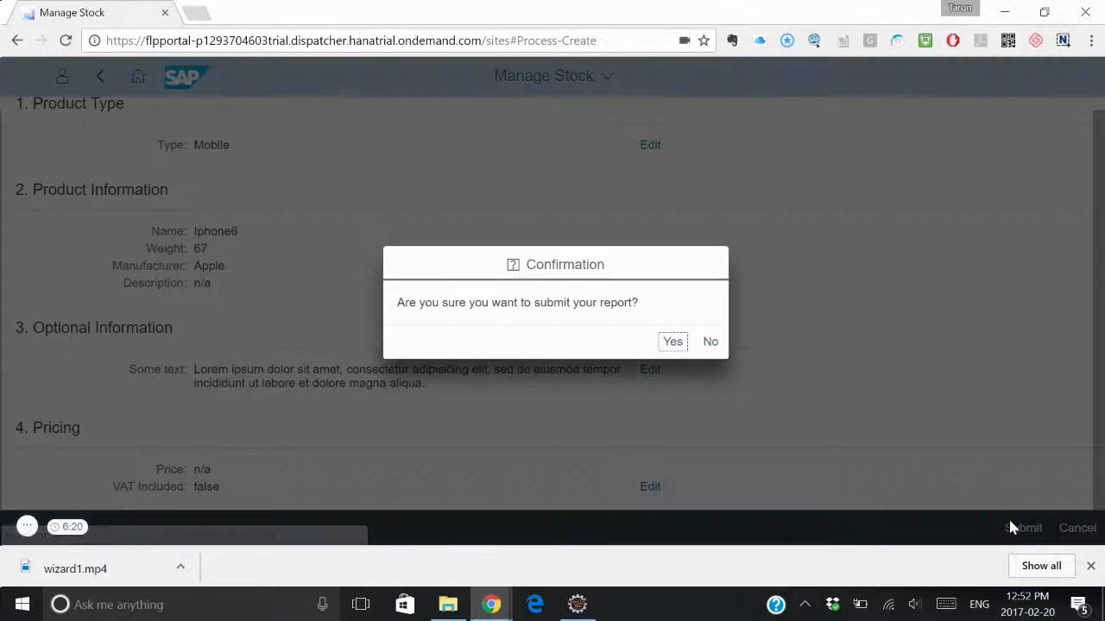
pyautogui.click(673, 345)
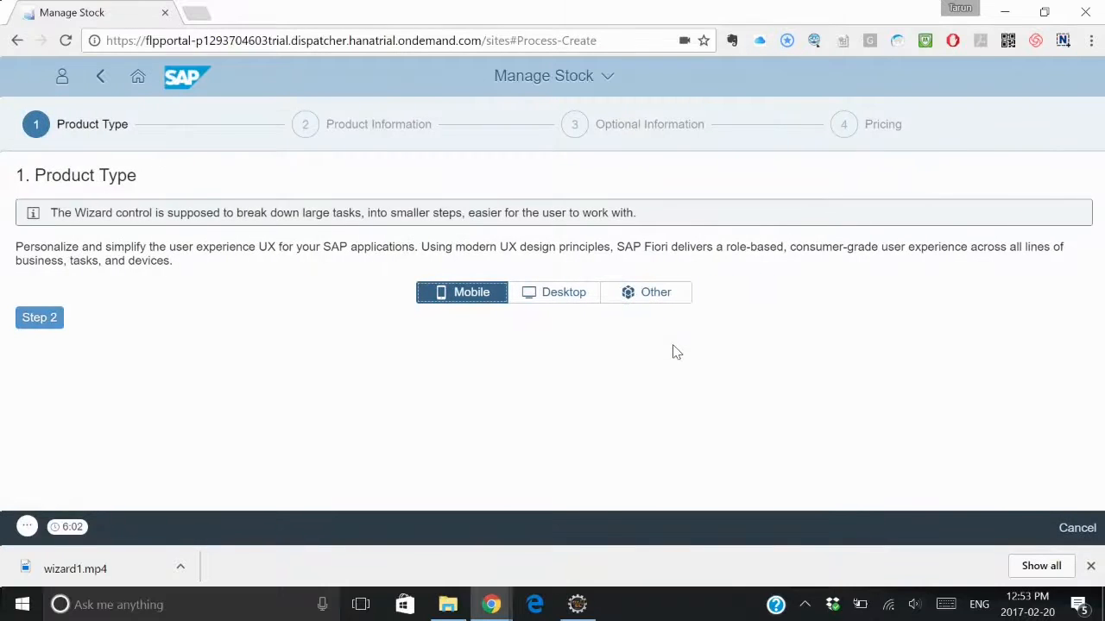